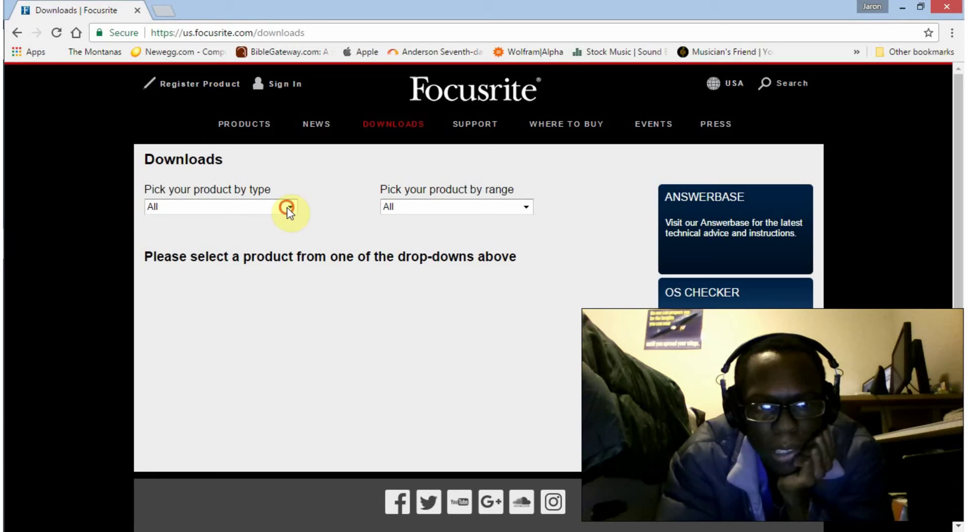
# - Choose Scarlett 2i2 [1st Gen] from the USB Audio Interfaces product-type list
pyautogui.click(286, 207)
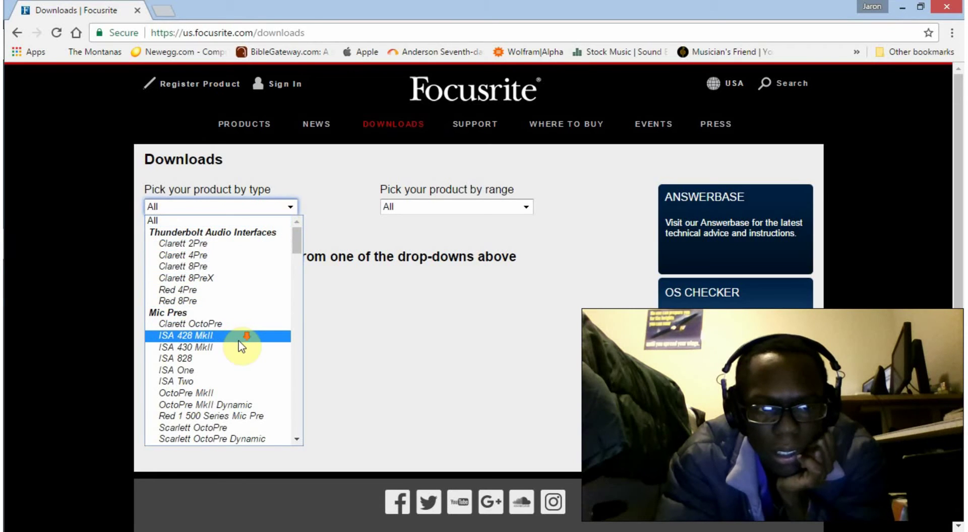
pyautogui.scroll(-1, 240, 346)
pyautogui.click(291, 180)
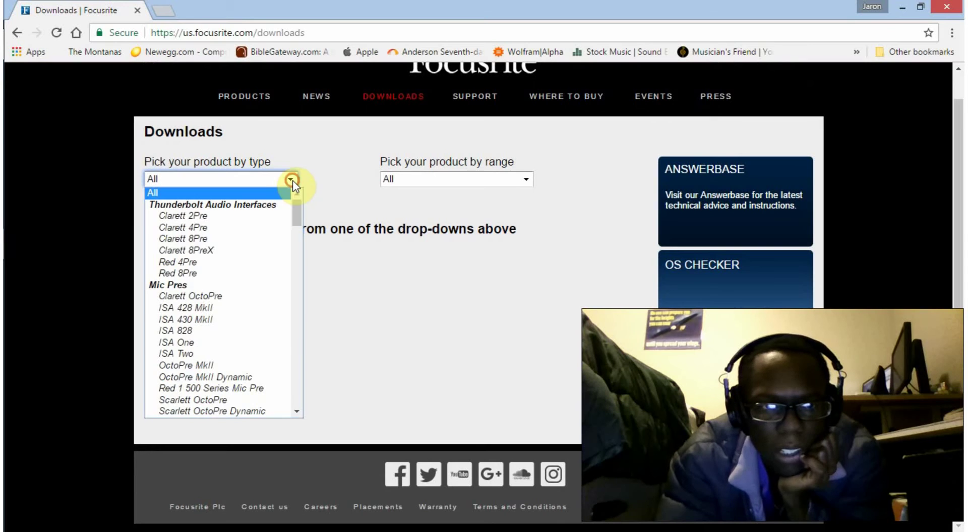
pyautogui.press('Escape')
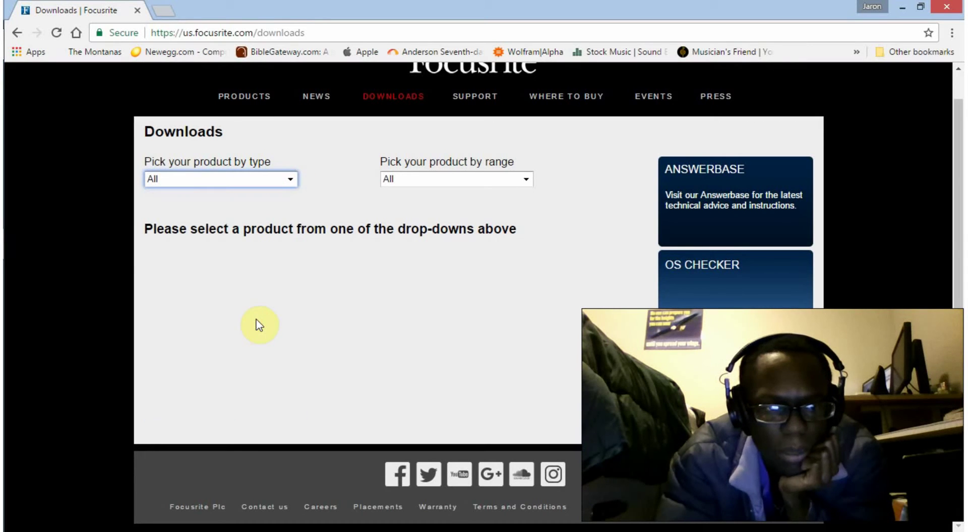
pyautogui.click(291, 181)
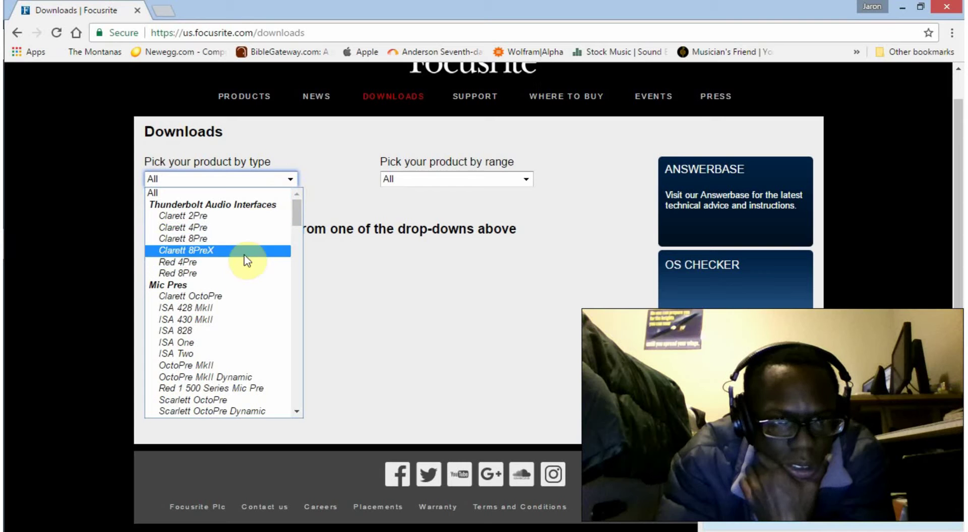
pyautogui.moveTo(298, 218); pyautogui.dragTo(312, 300)
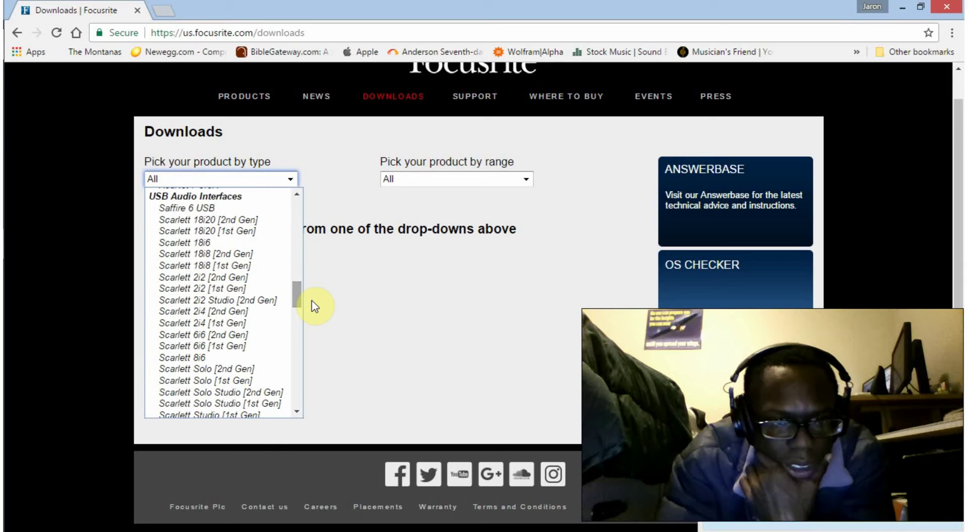
pyautogui.click(226, 290)
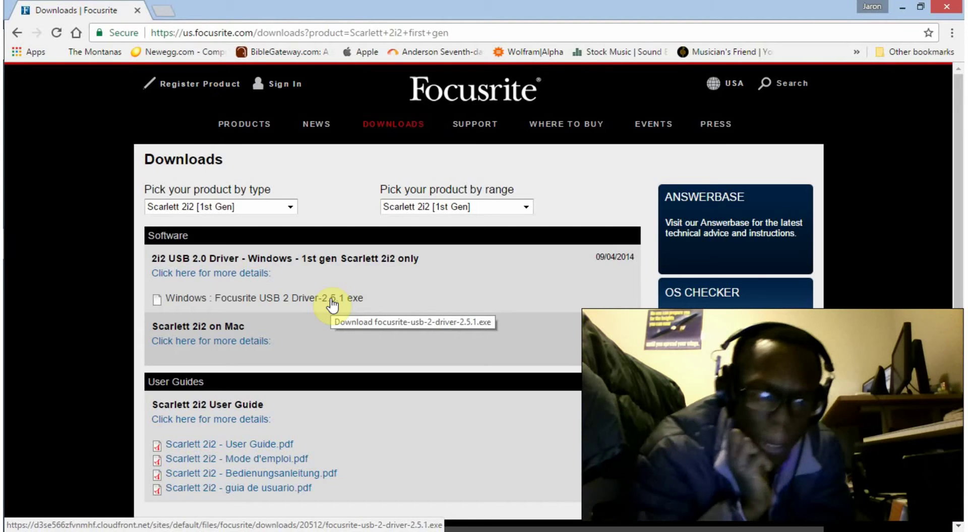
# - Save the Windows Focusrite USB 2 Driver 2.5.1 installer into the software folder
pyautogui.click(332, 300)
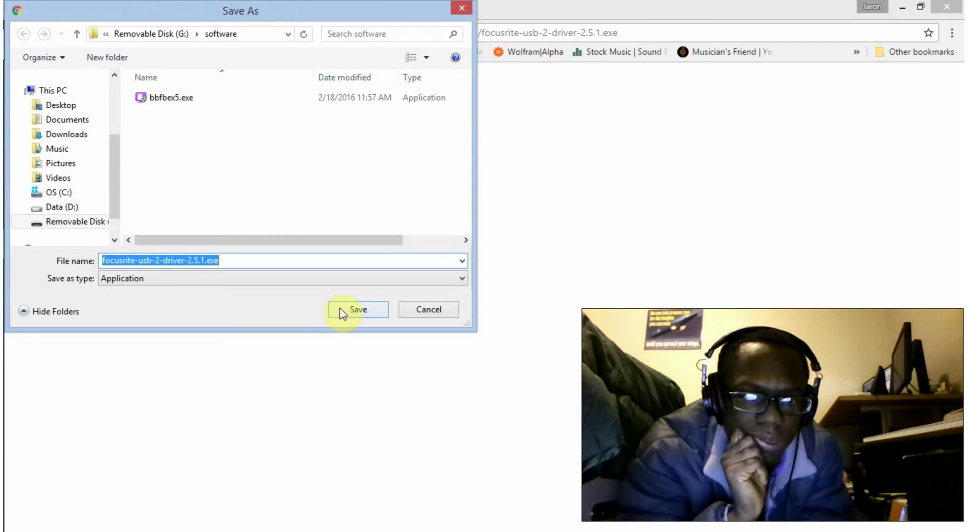
pyautogui.click(339, 309)
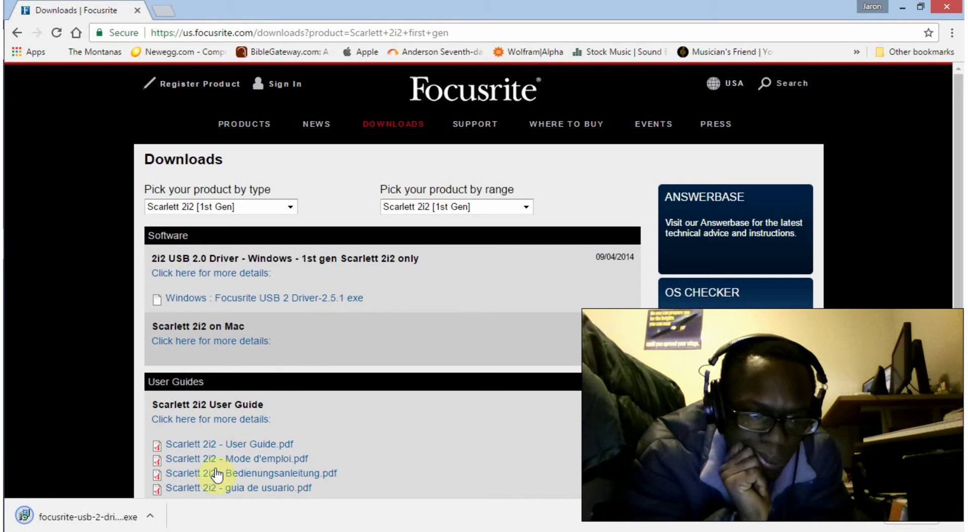
pyautogui.click(149, 517)
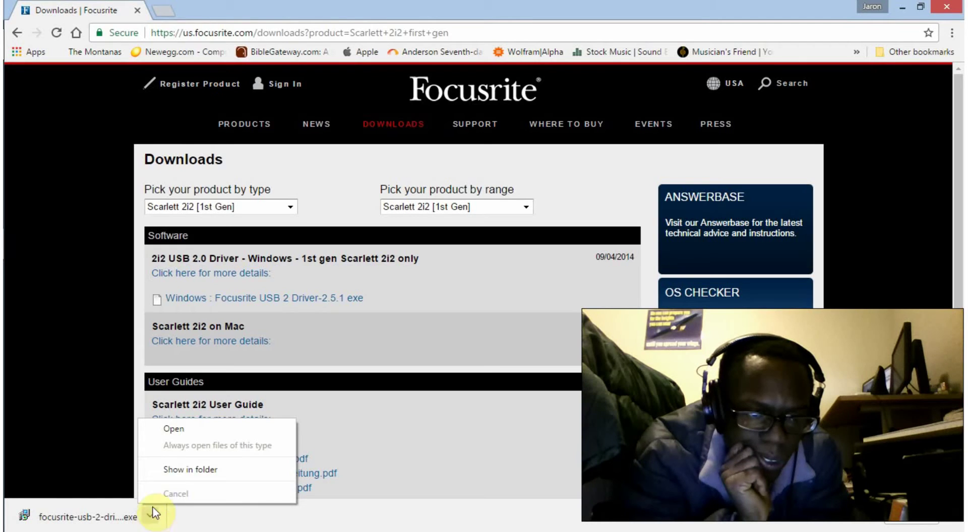
pyautogui.click(177, 432)
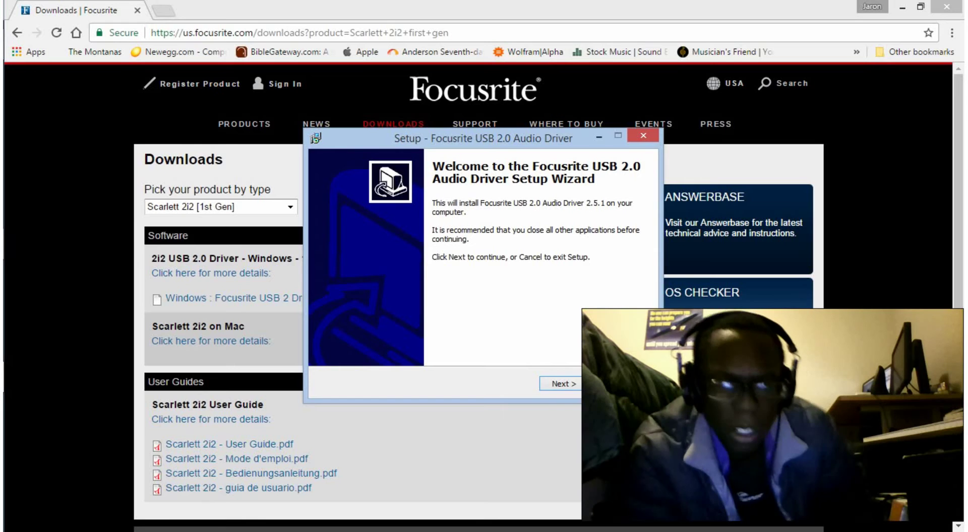
pyautogui.press('Escape')
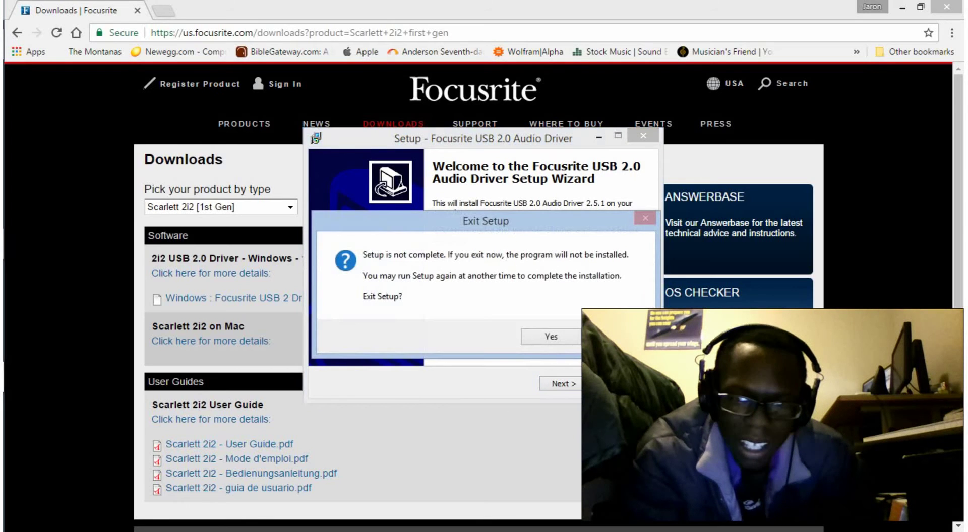
pyautogui.click(547, 334)
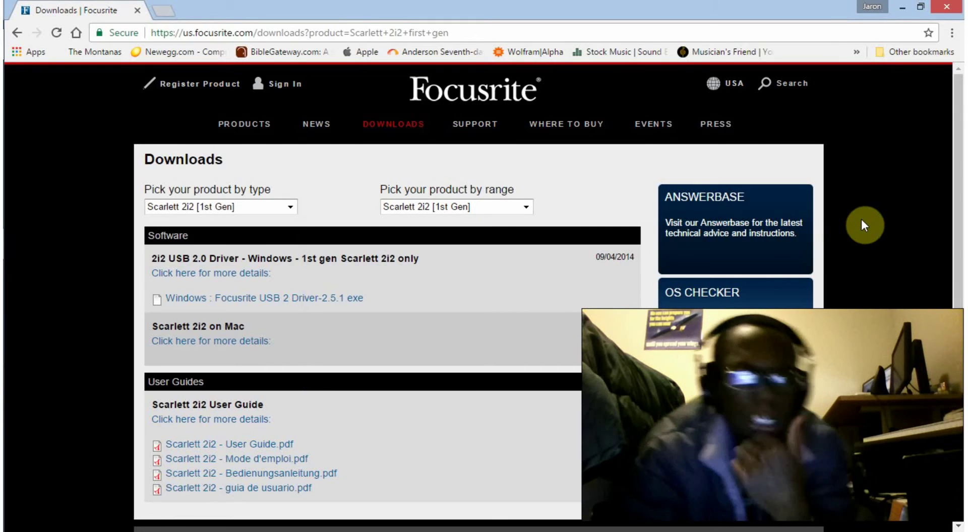
# - Close the Chrome window to reveal REAPER's empty project
pyautogui.click(943, 8)
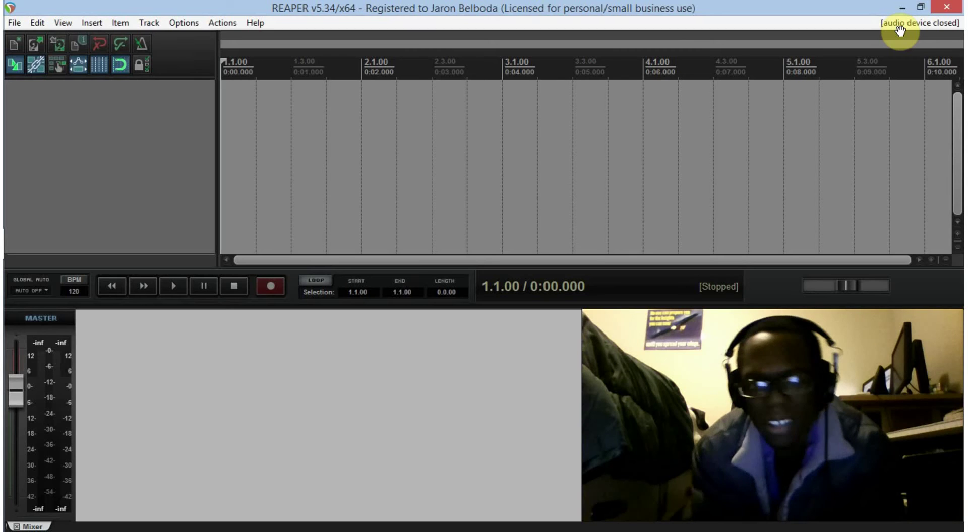
# - Switch REAPER's audio system to WASAPI in the Device preferences
pyautogui.click(906, 22)
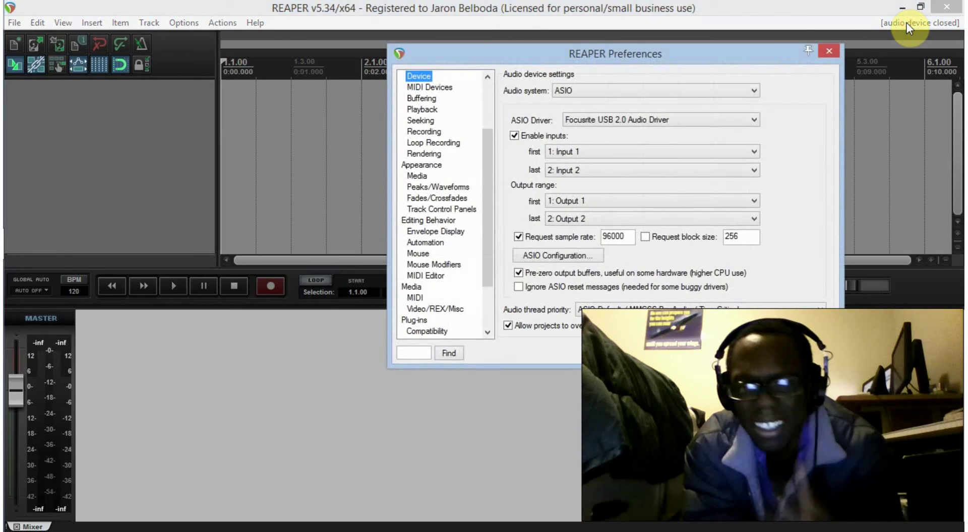
pyautogui.click(716, 91)
pyautogui.click(658, 146)
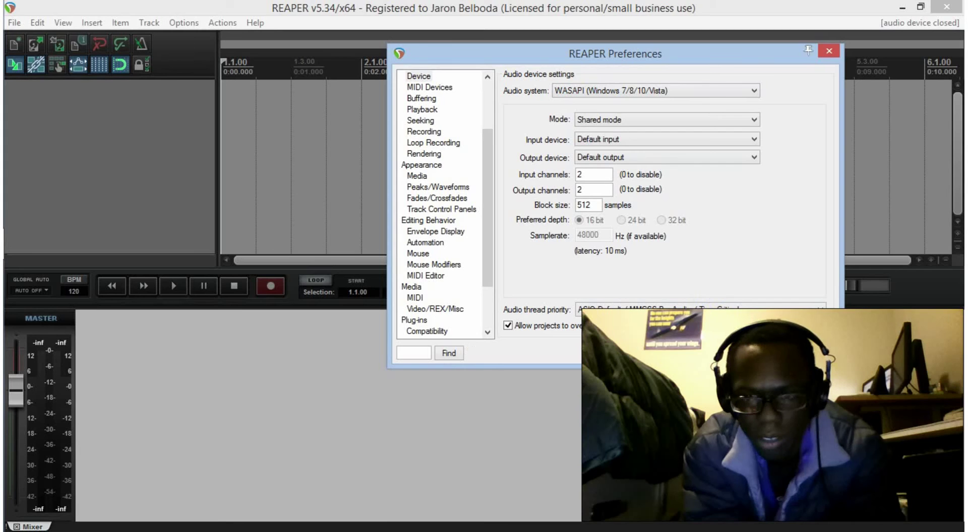
pyautogui.press('Return')
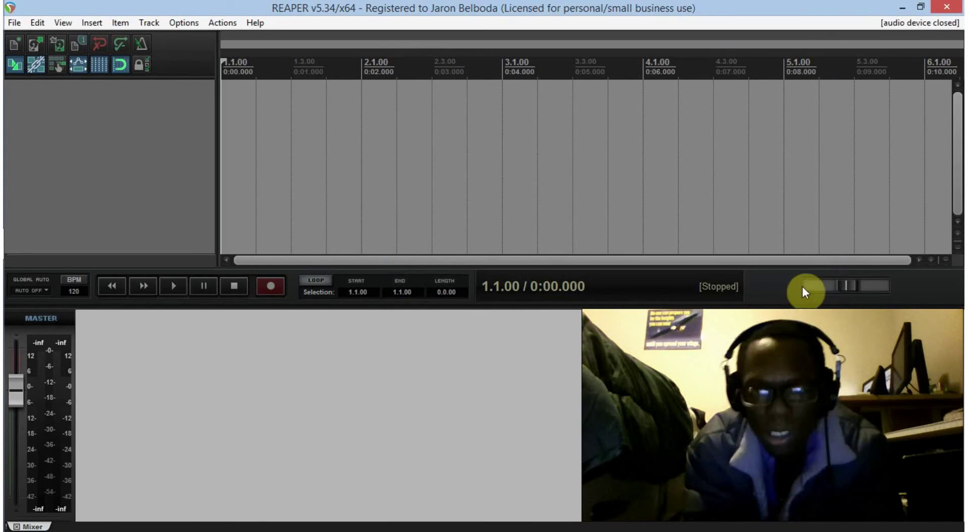
# - Change the audio system to ASIO and apply the preferences
pyautogui.click(901, 24)
pyautogui.click(681, 90)
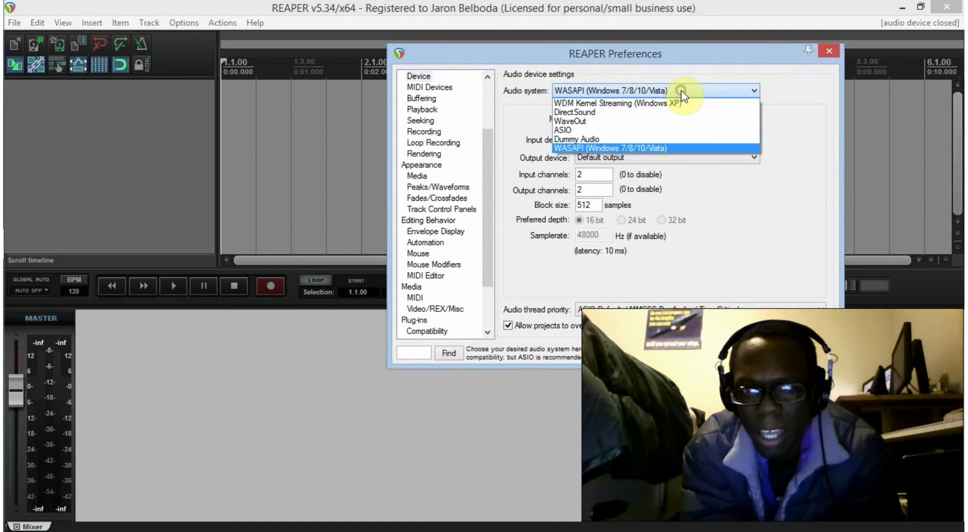
pyautogui.click(610, 130)
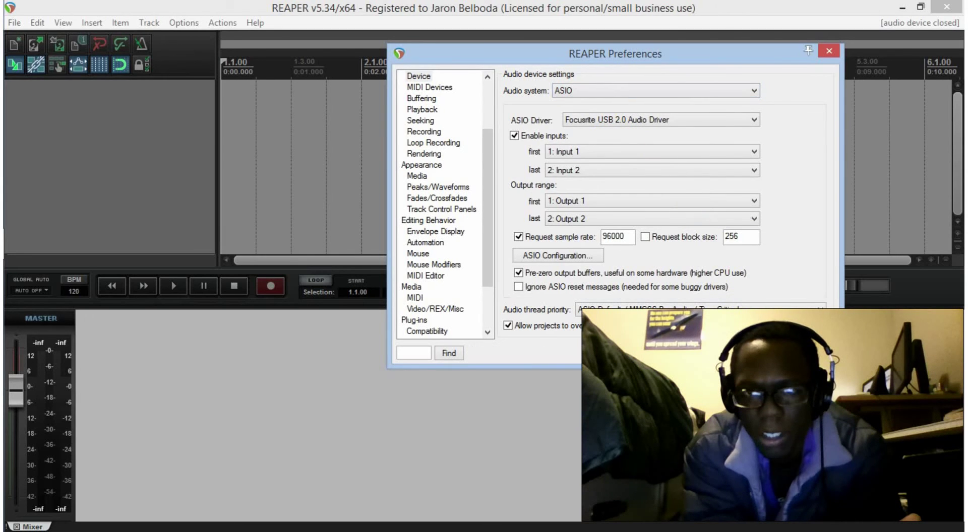
pyautogui.click(771, 336)
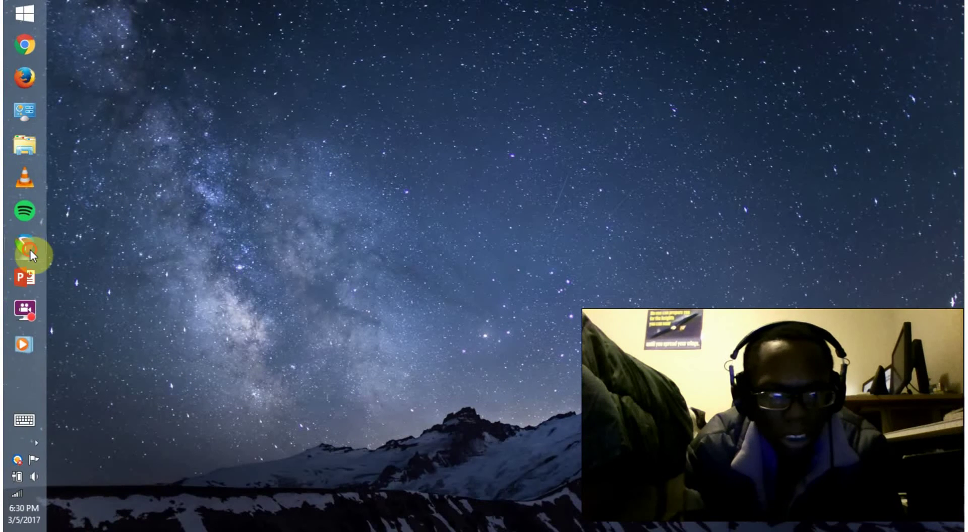
# - Relaunch REAPER and set its audio system to WASAPI
pyautogui.click(25, 248)
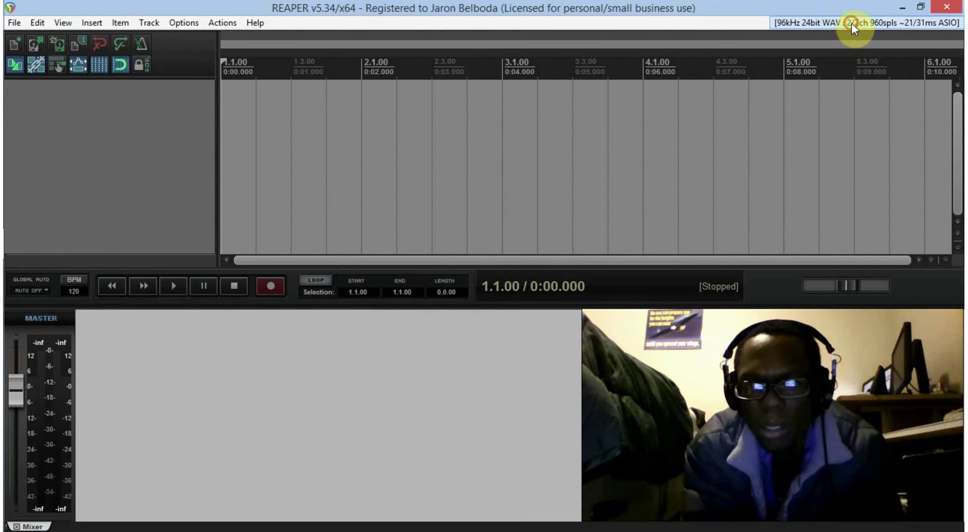
pyautogui.click(851, 24)
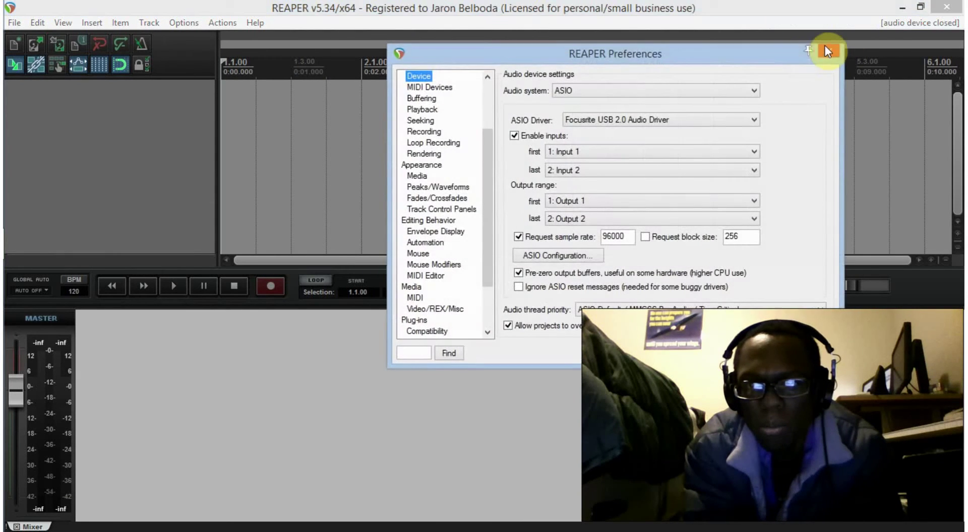
pyautogui.click(683, 92)
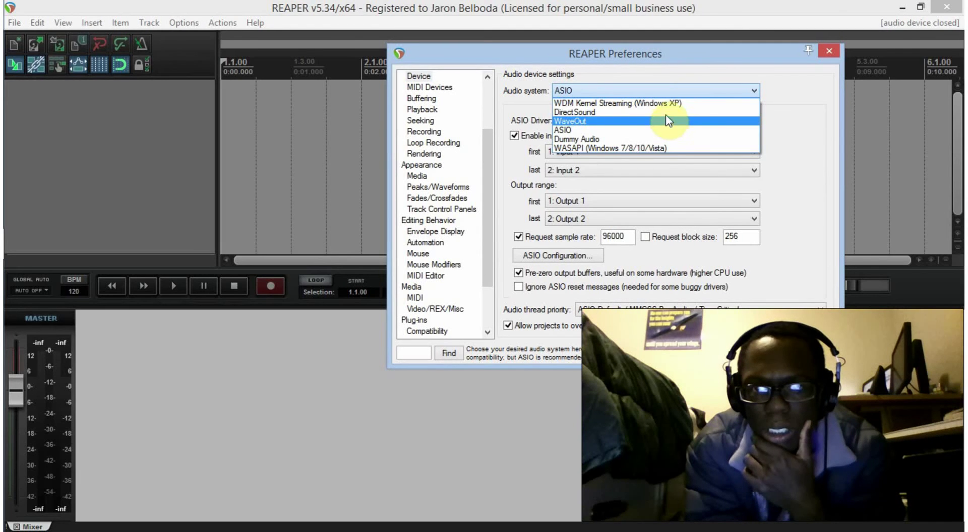
pyautogui.click(660, 148)
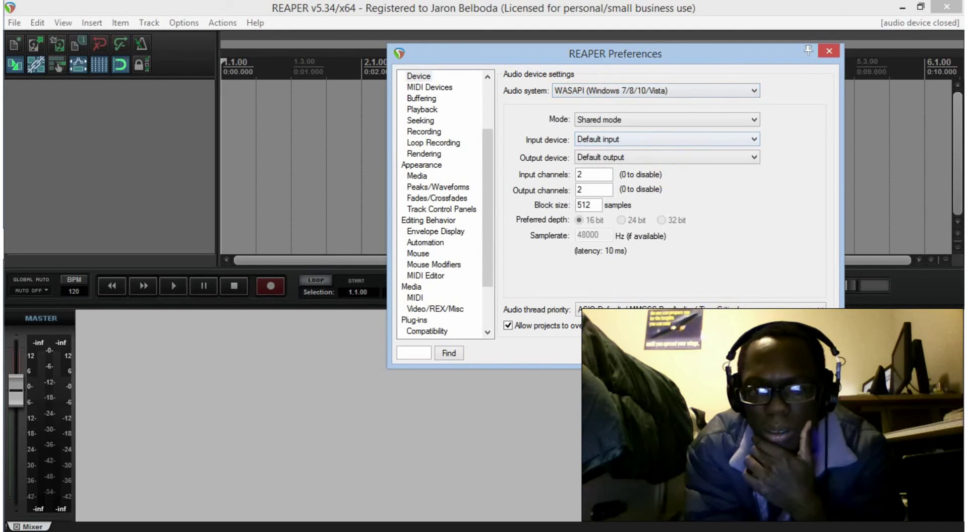
pyautogui.press('Return')
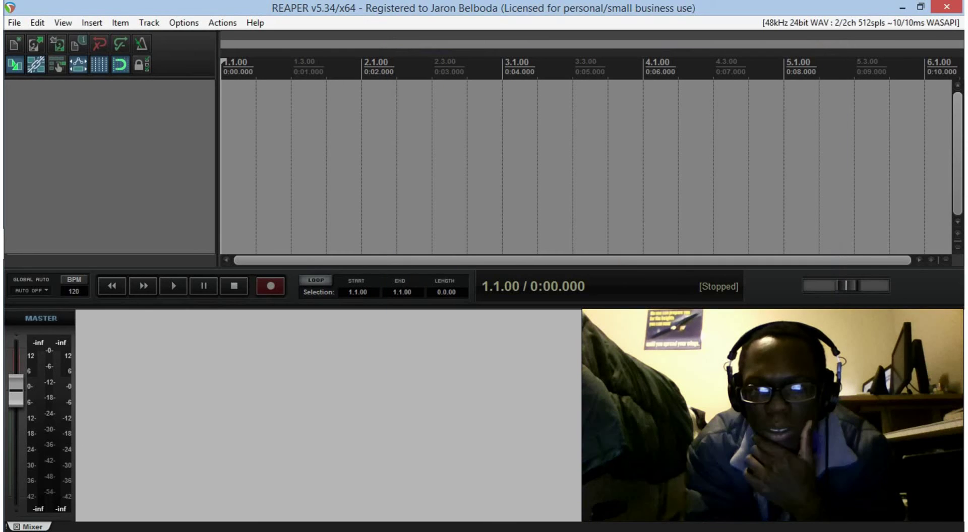
# - Set the audio system to ASIO with the Focusrite USB 2.0 driver at 96000 Hz
pyautogui.click(869, 23)
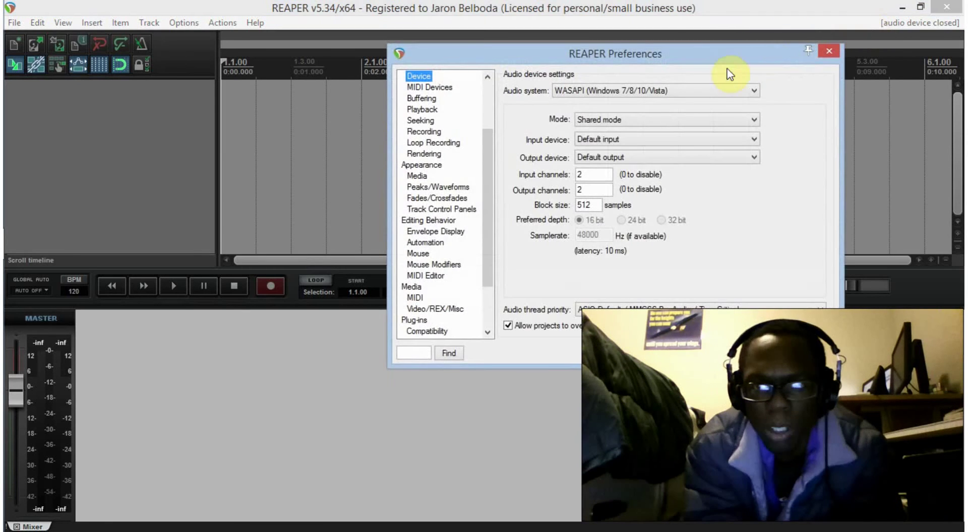
pyautogui.click(687, 91)
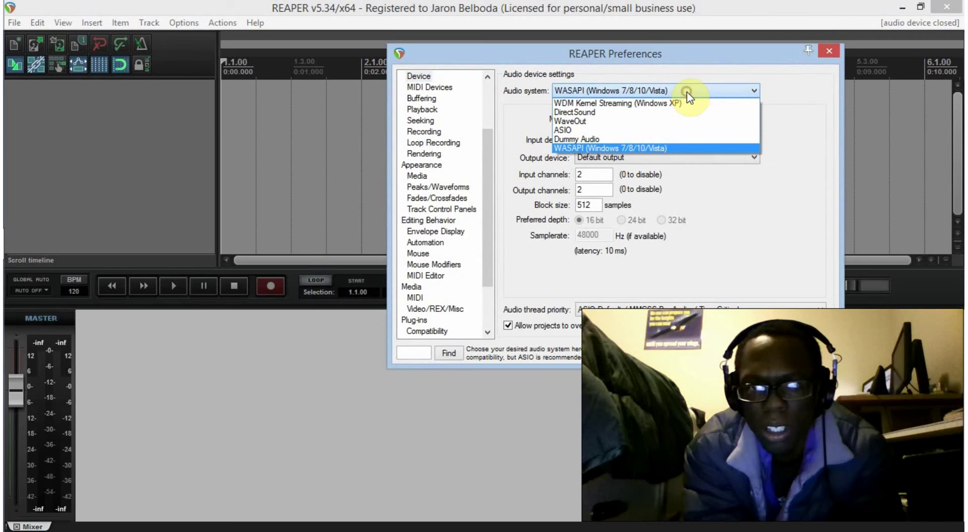
pyautogui.click(648, 135)
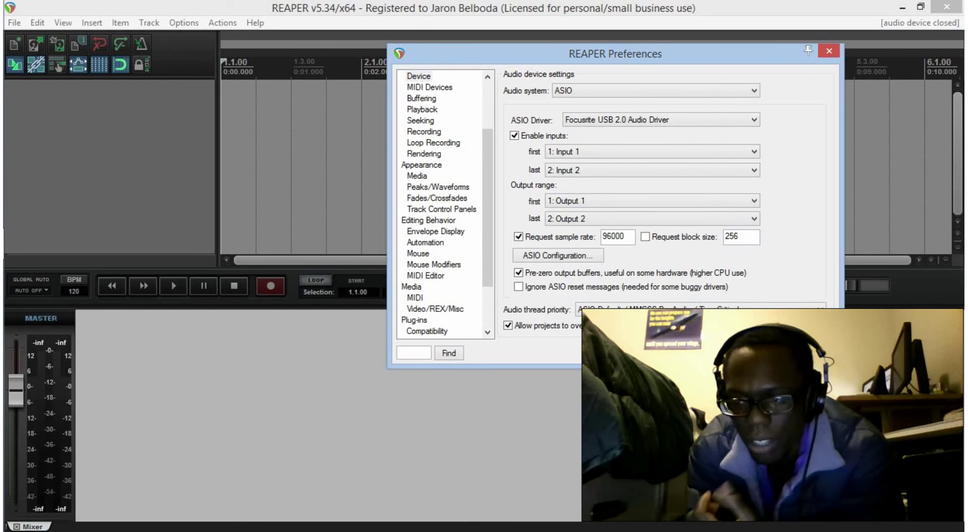
pyautogui.press('Return')
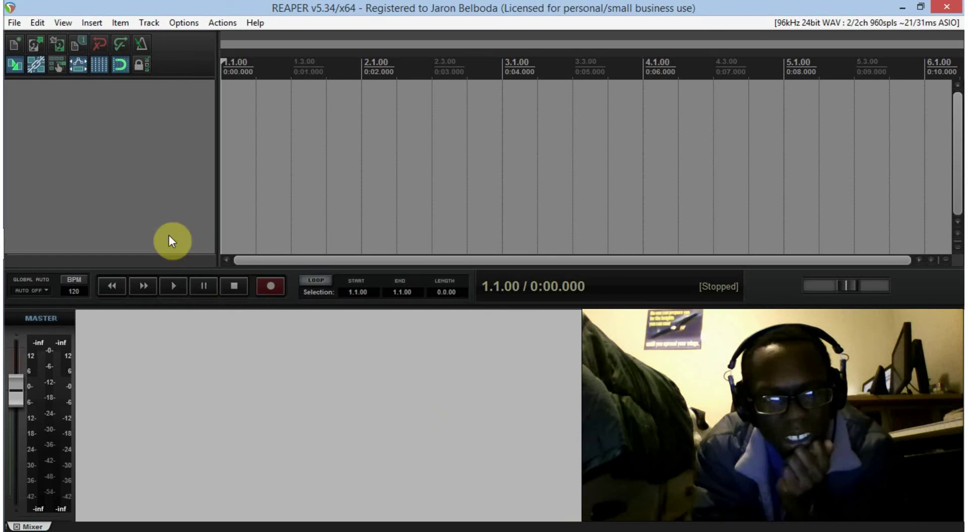
# - Add an armed Track 1, record an eight-second test take, and delete the recorded file
pyautogui.doubleClick(183, 247)
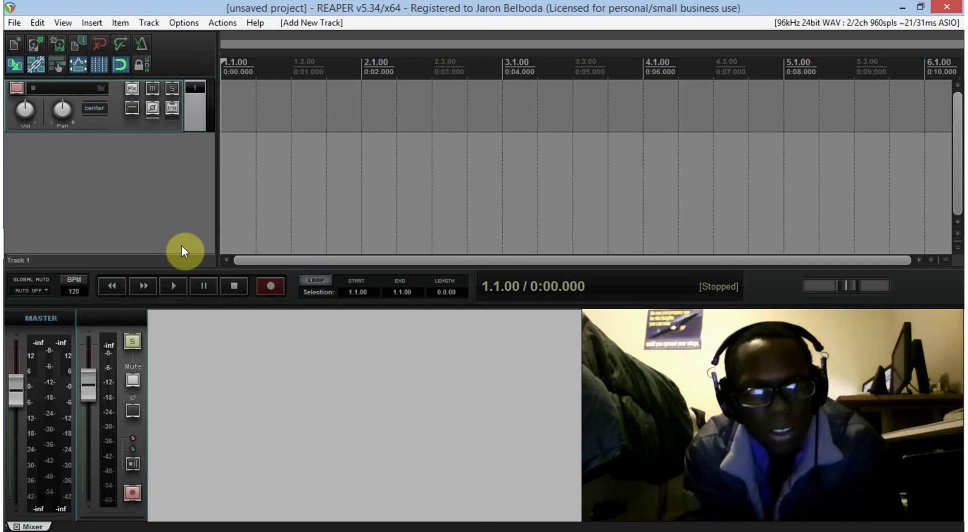
pyautogui.click(16, 88)
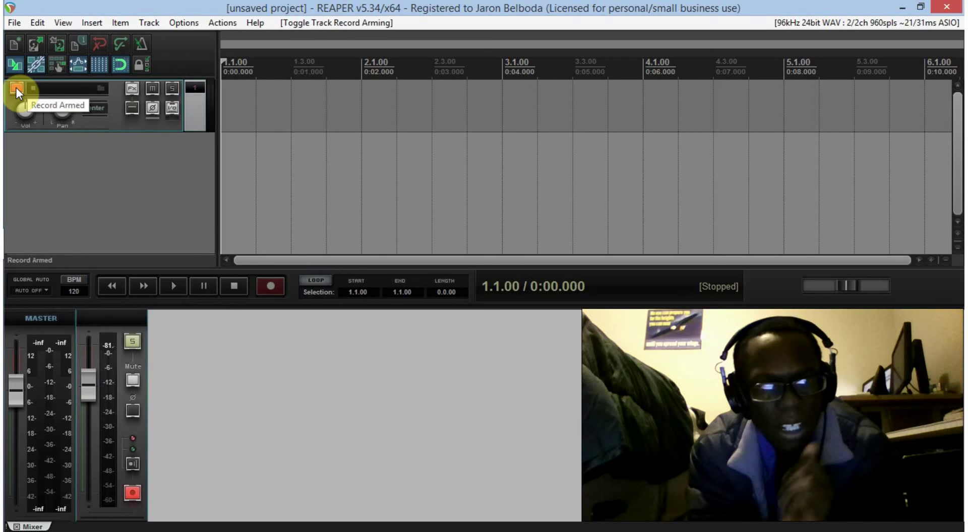
pyautogui.click(274, 294)
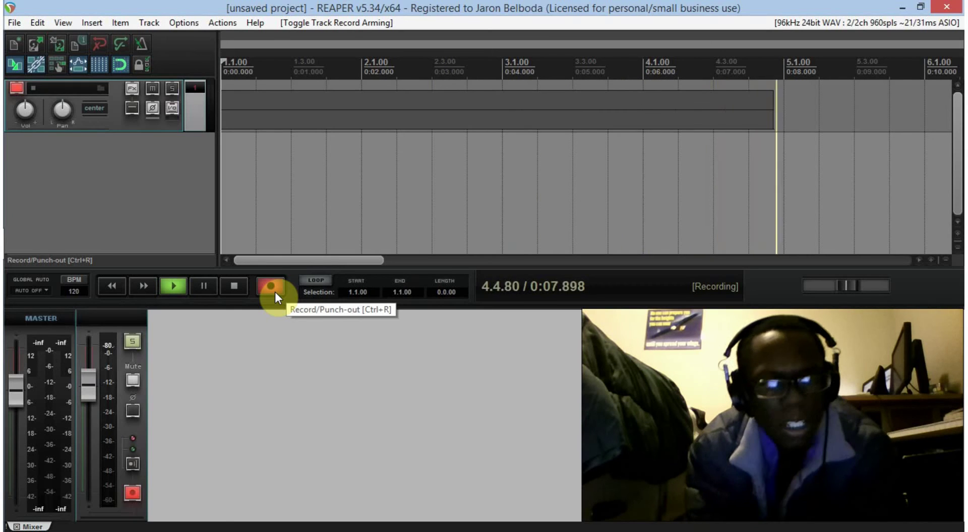
pyautogui.click(239, 285)
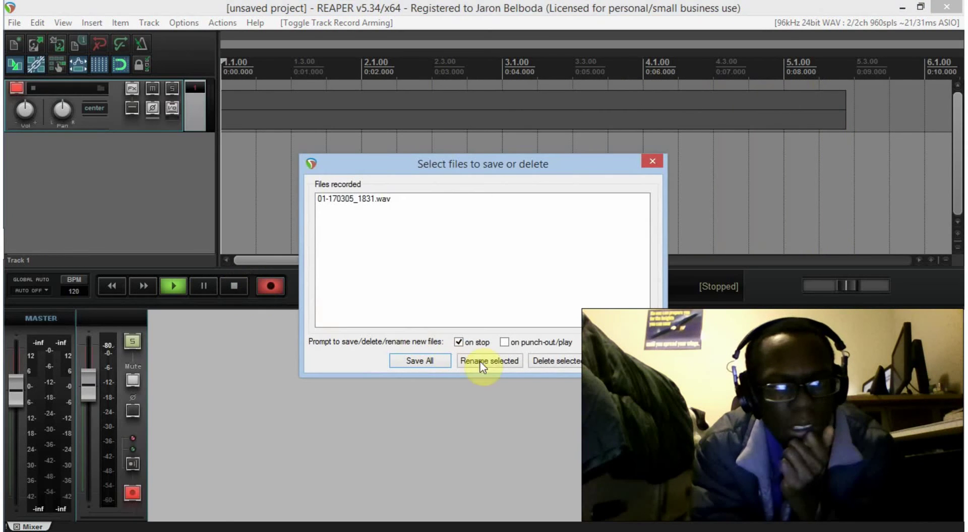
pyautogui.click(554, 361)
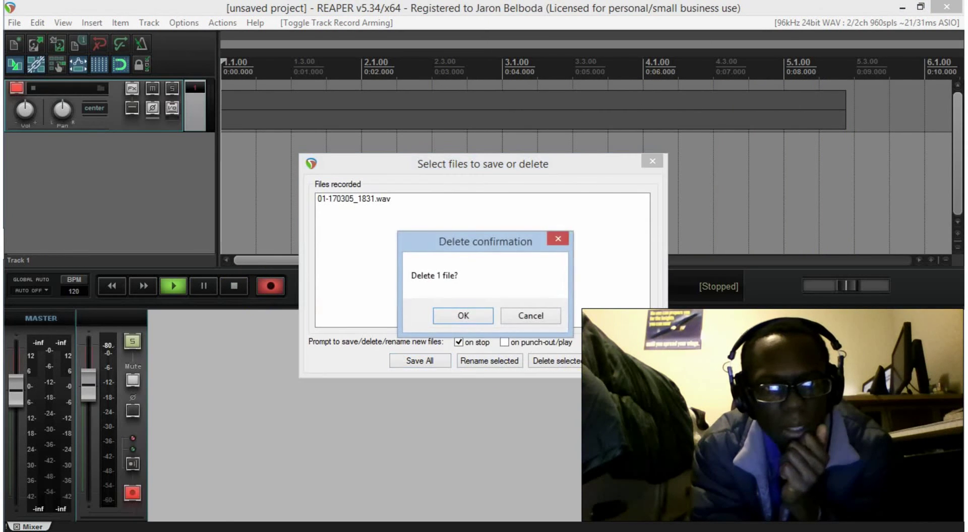
pyautogui.click(482, 314)
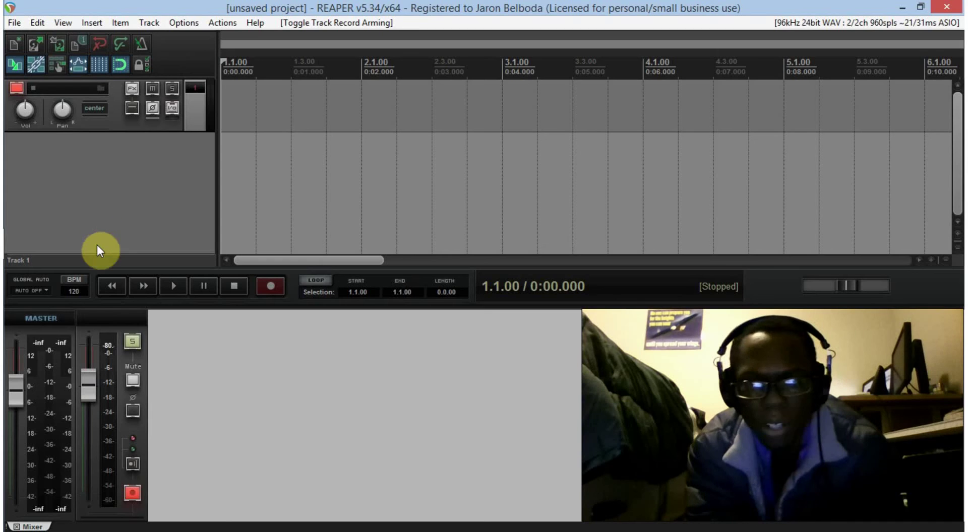
# - Make Line Out (Scarlett 2i2 USB) the default Windows playback device
pyautogui.moveTo(4, 375)
pyautogui.click(35, 475)
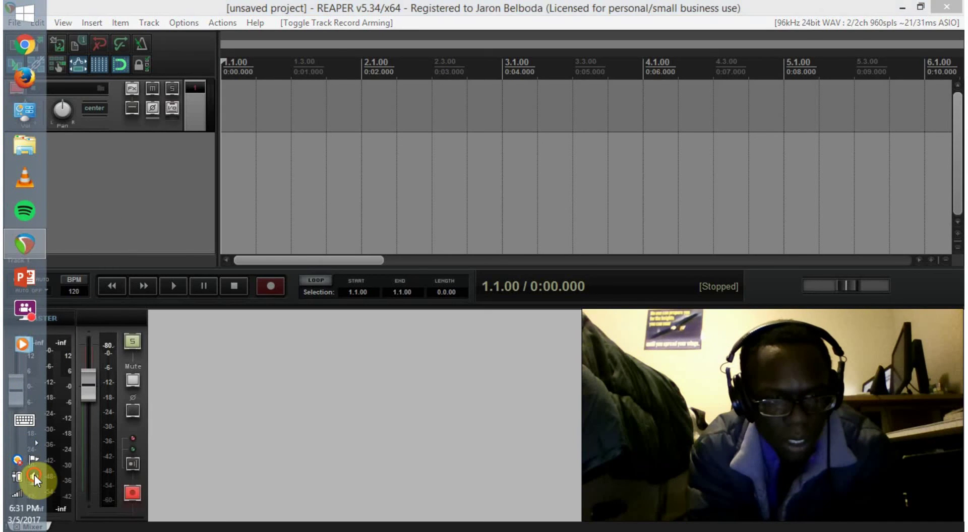
pyautogui.rightClick(35, 475)
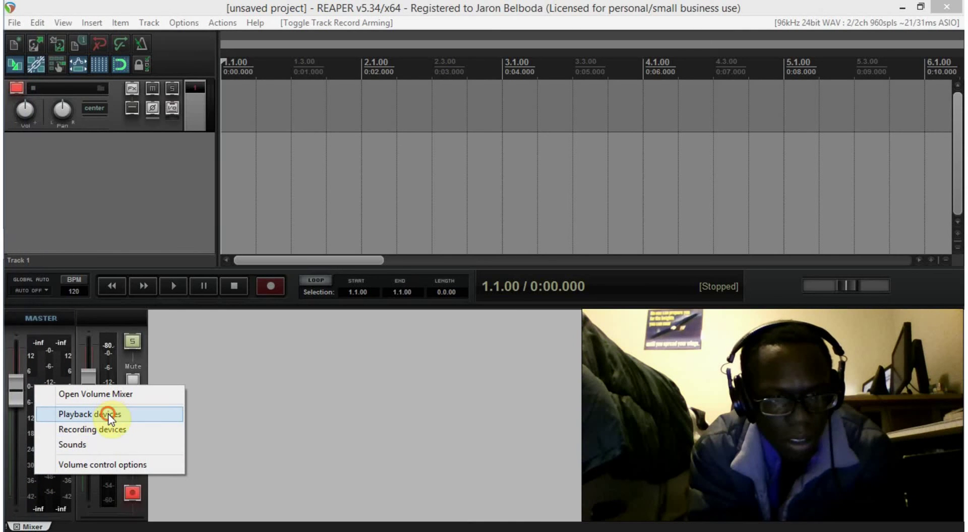
pyautogui.click(88, 414)
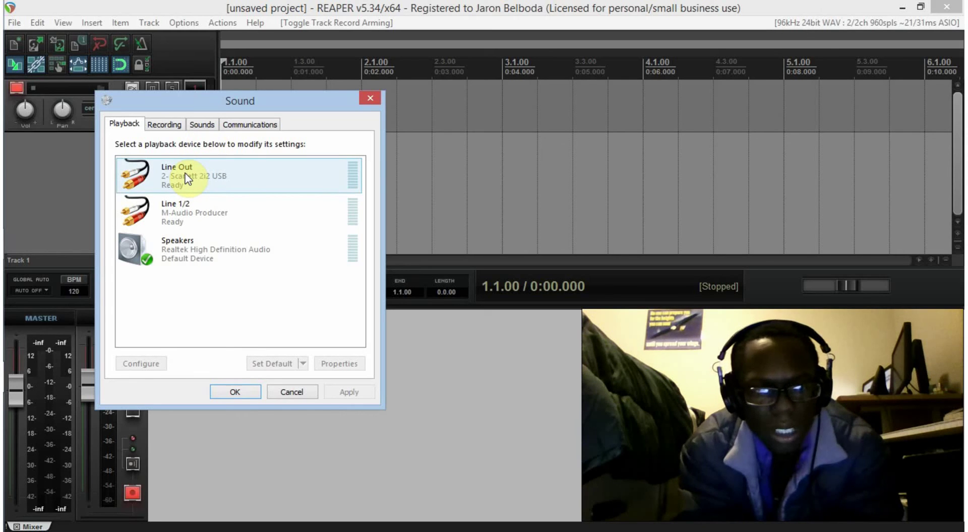
pyautogui.click(186, 177)
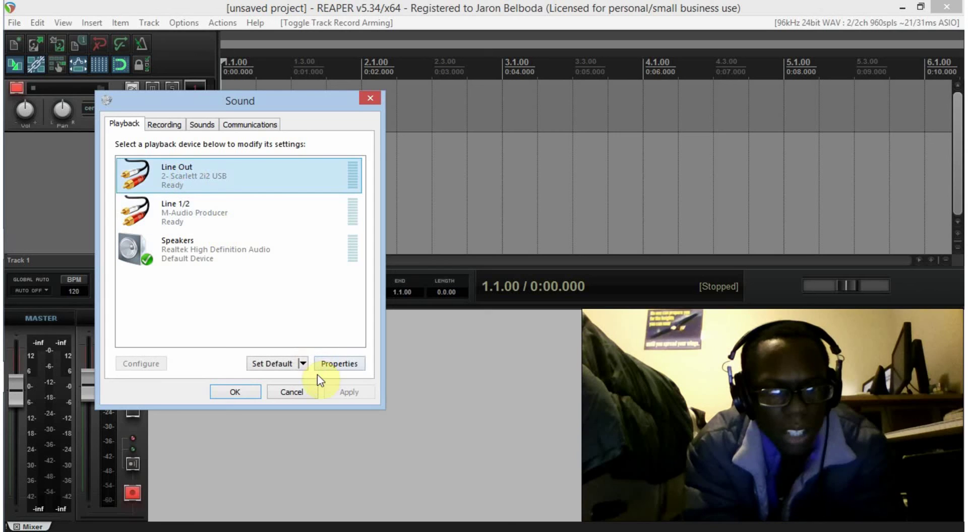
pyautogui.click(276, 364)
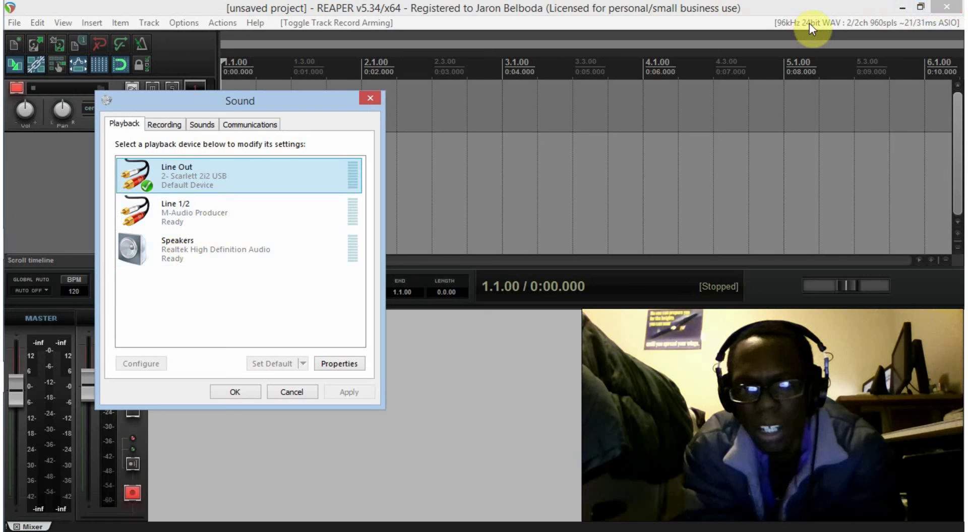
# - Record a second short test take in REAPER and delete 01-170305_1832.wav
pyautogui.click(456, 8)
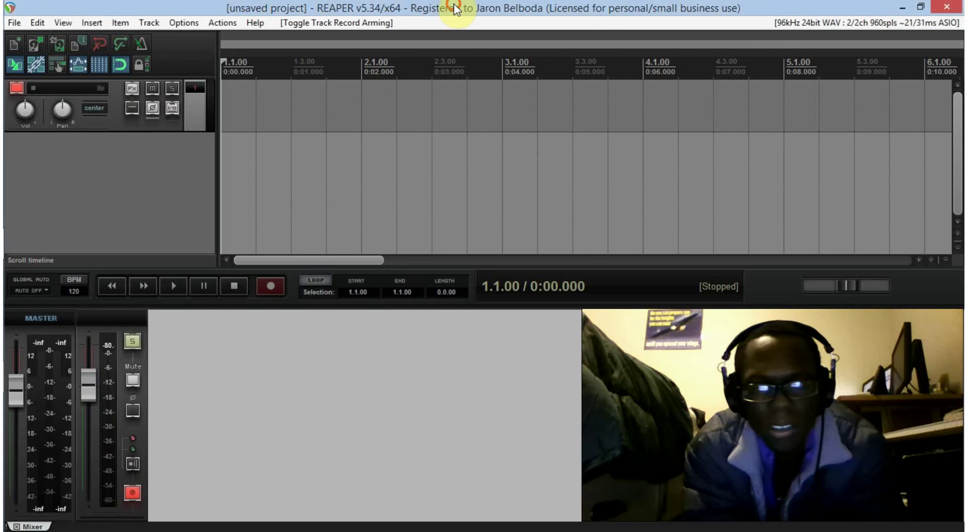
pyautogui.click(265, 286)
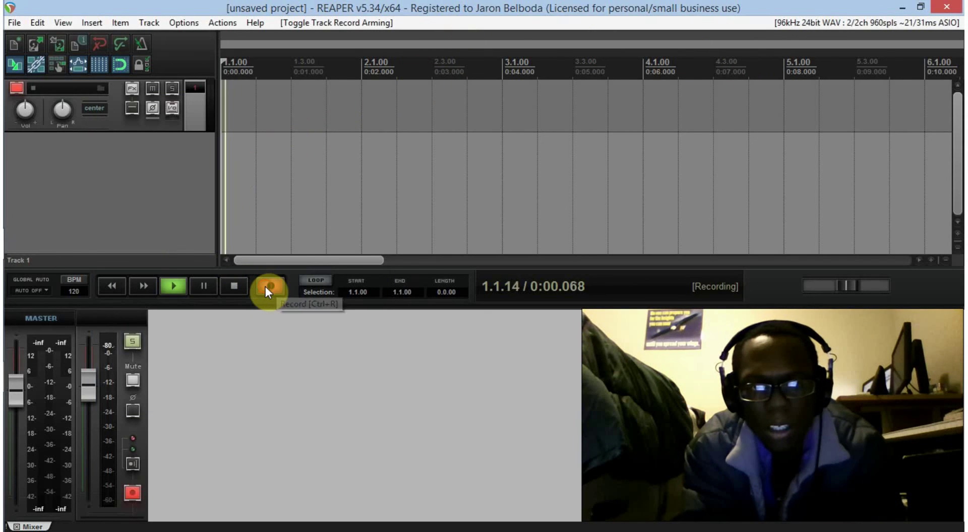
pyautogui.click(235, 288)
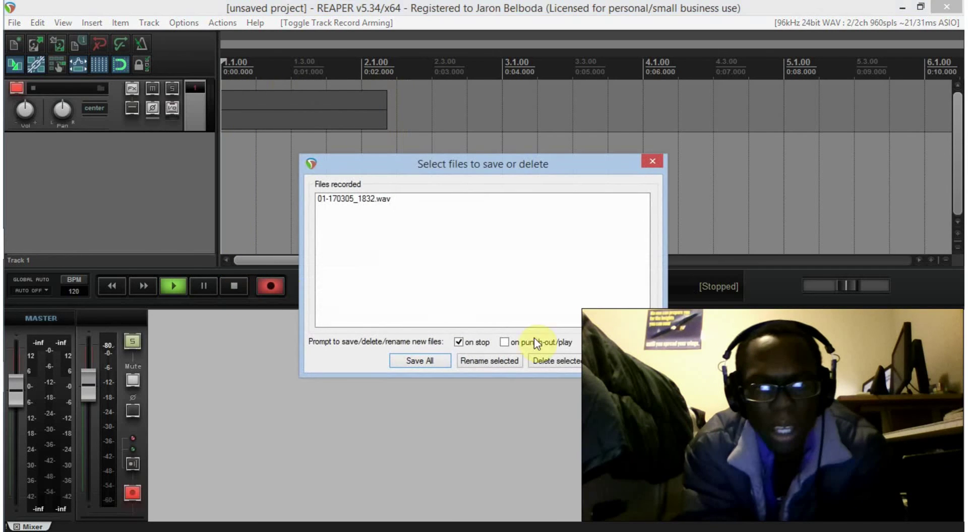
pyautogui.click(557, 361)
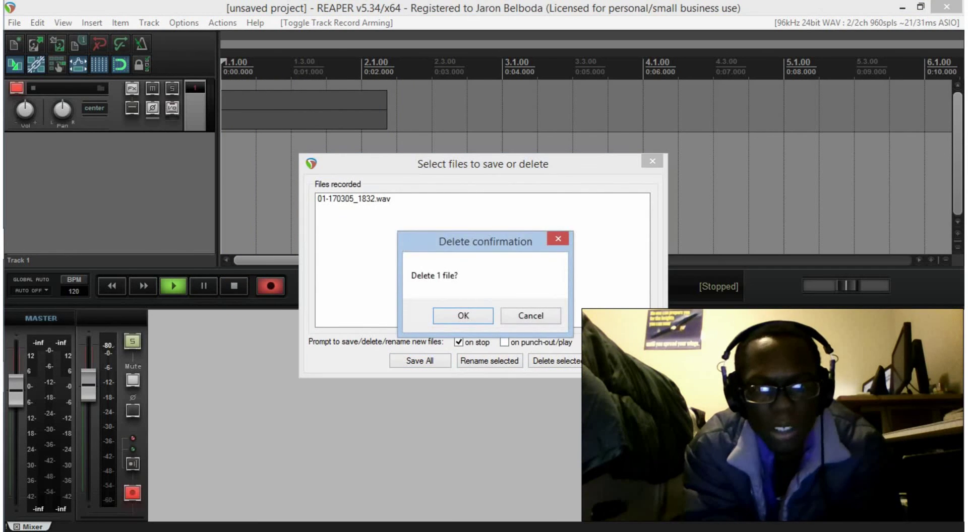
pyautogui.click(463, 316)
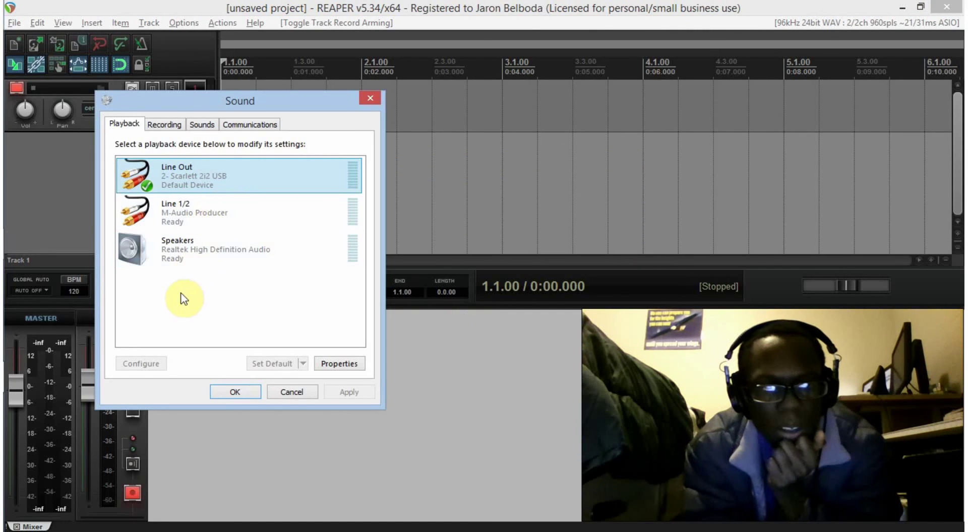
# - Set Realtek Speakers back as default playback device and check the recording devices list
pyautogui.click(174, 253)
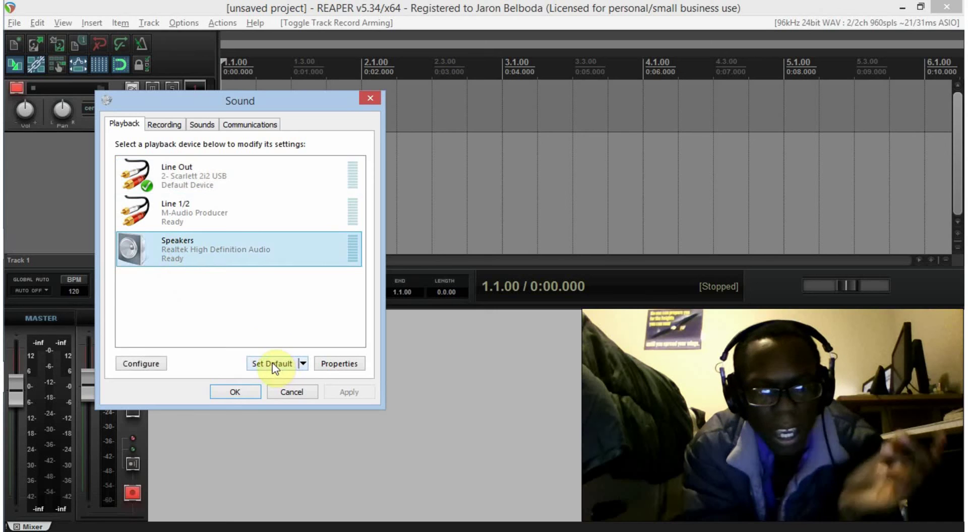
pyautogui.click(272, 363)
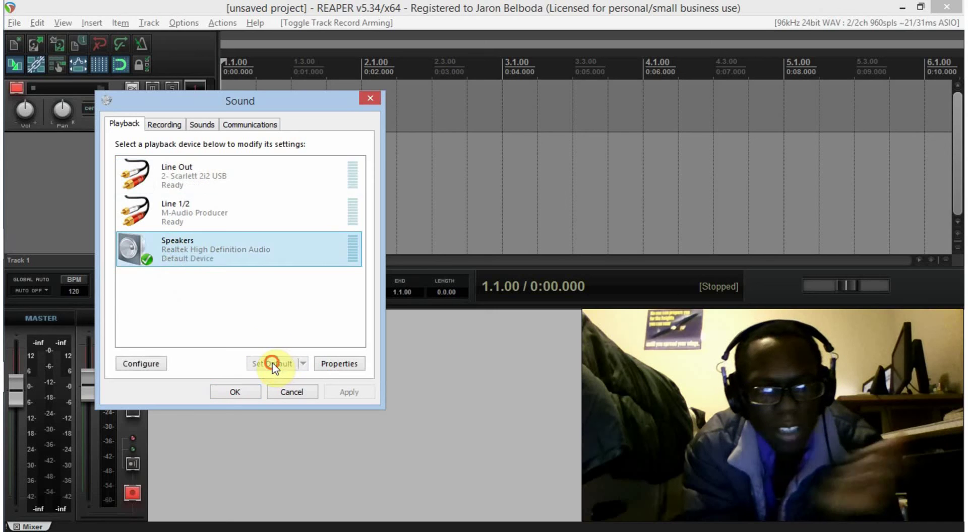
pyautogui.click(166, 126)
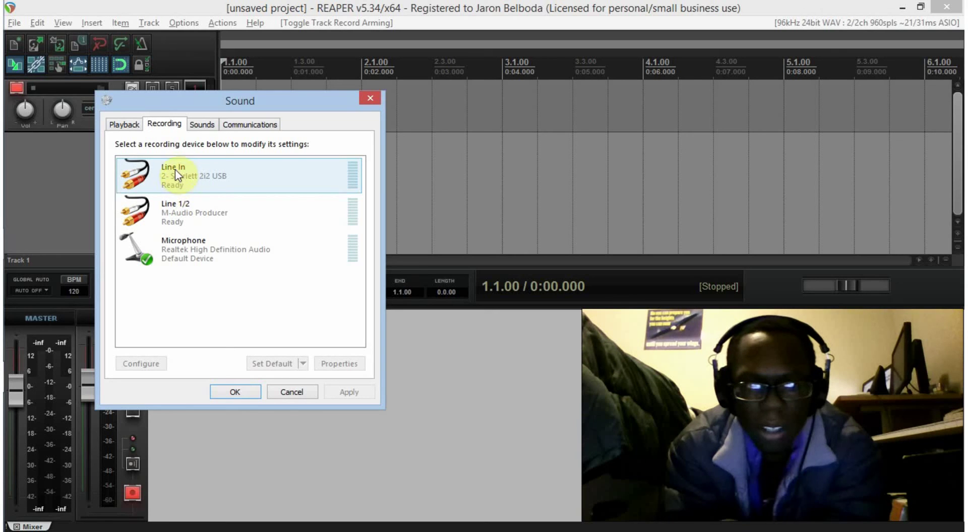
pyautogui.click(132, 125)
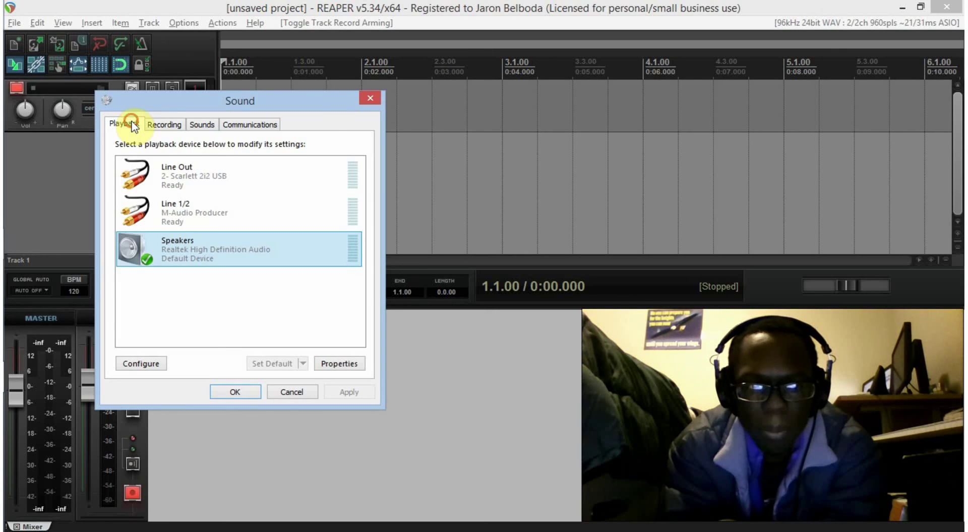
# - Close the Sound window and delete Track 1 from the REAPER project
pyautogui.click(372, 99)
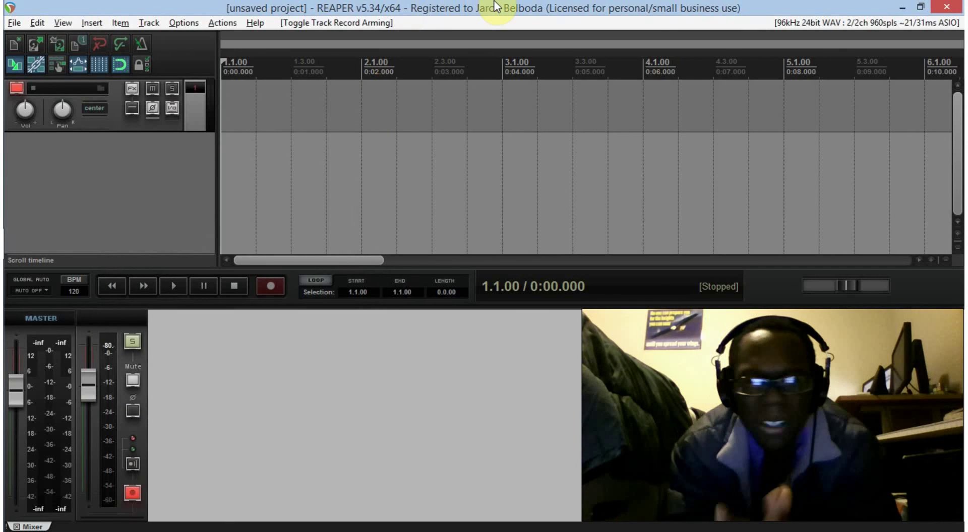
pyautogui.click(188, 122)
pyautogui.press('Delete')
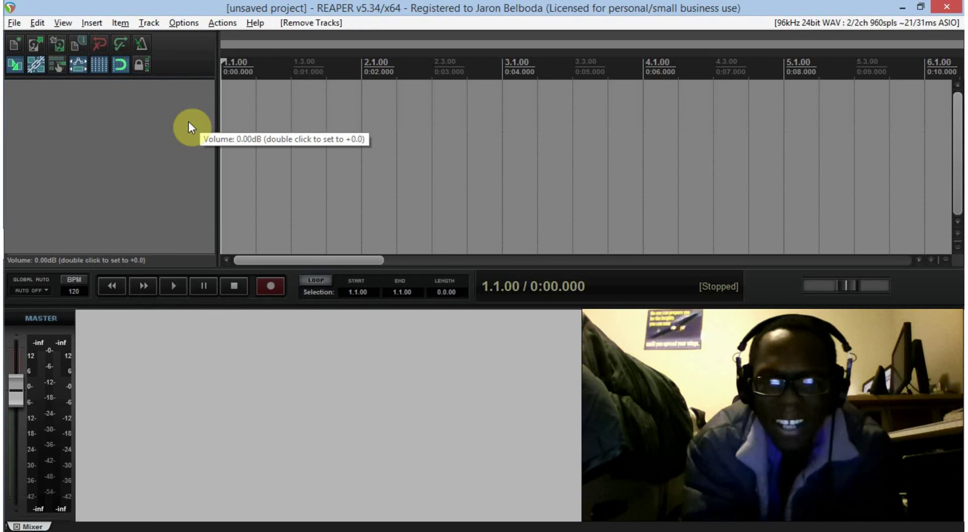